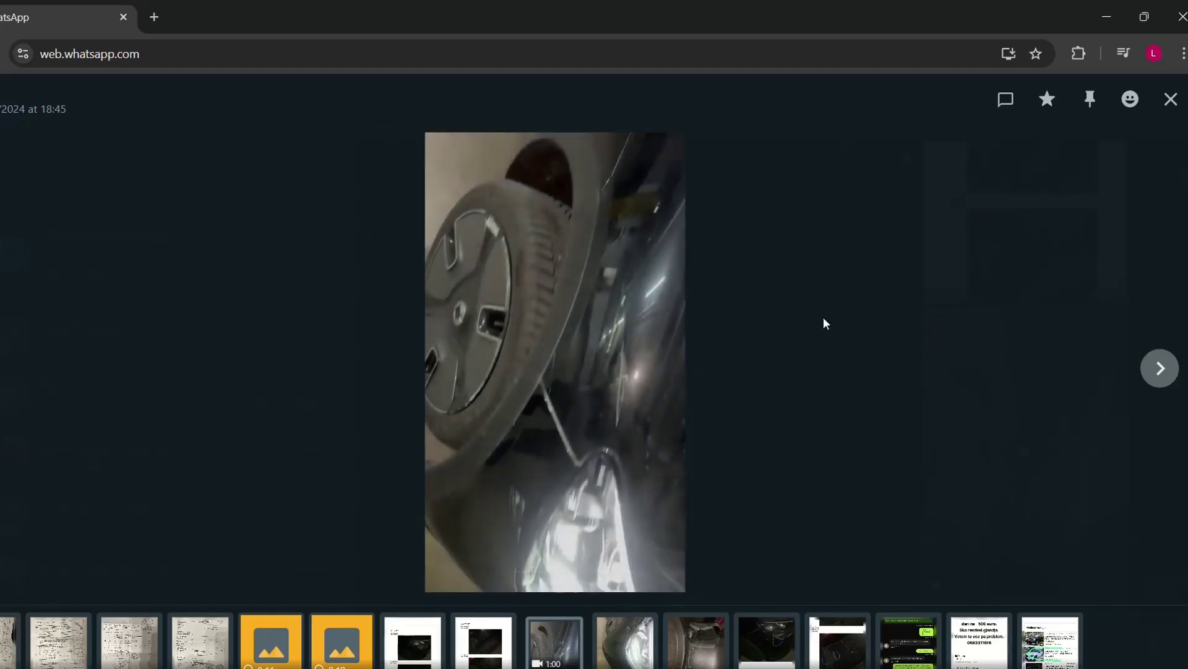
Play the car video and jump ahead to about 0:41
left_click(446, 573)
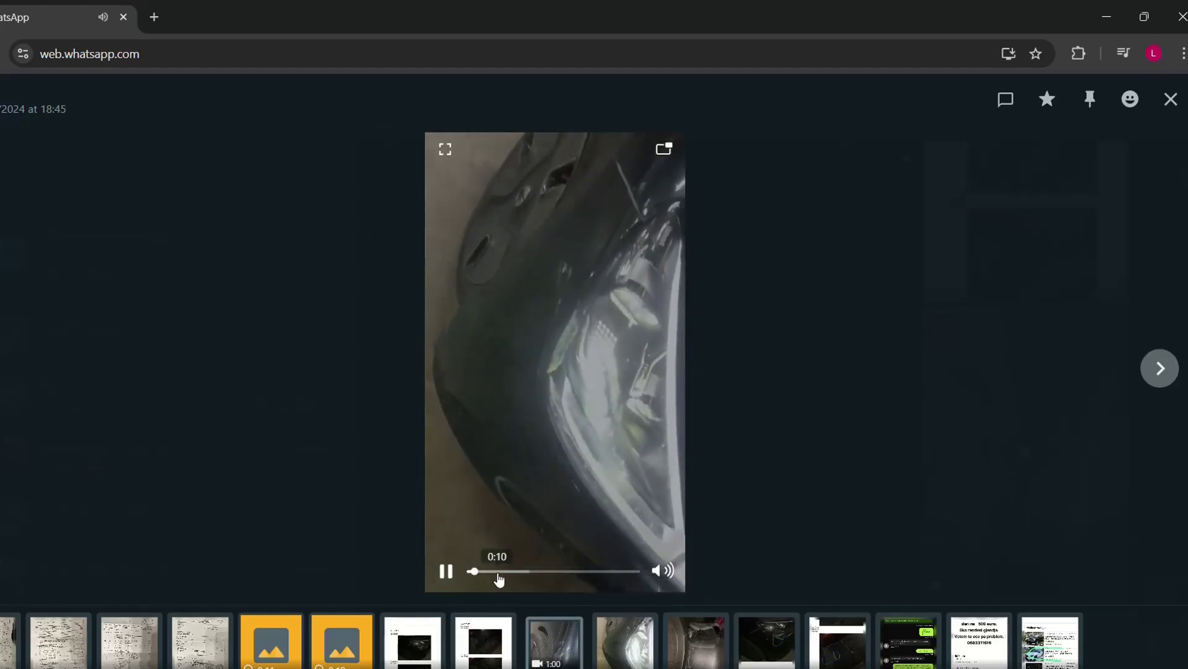
left_click_drag(498, 573, 587, 573)
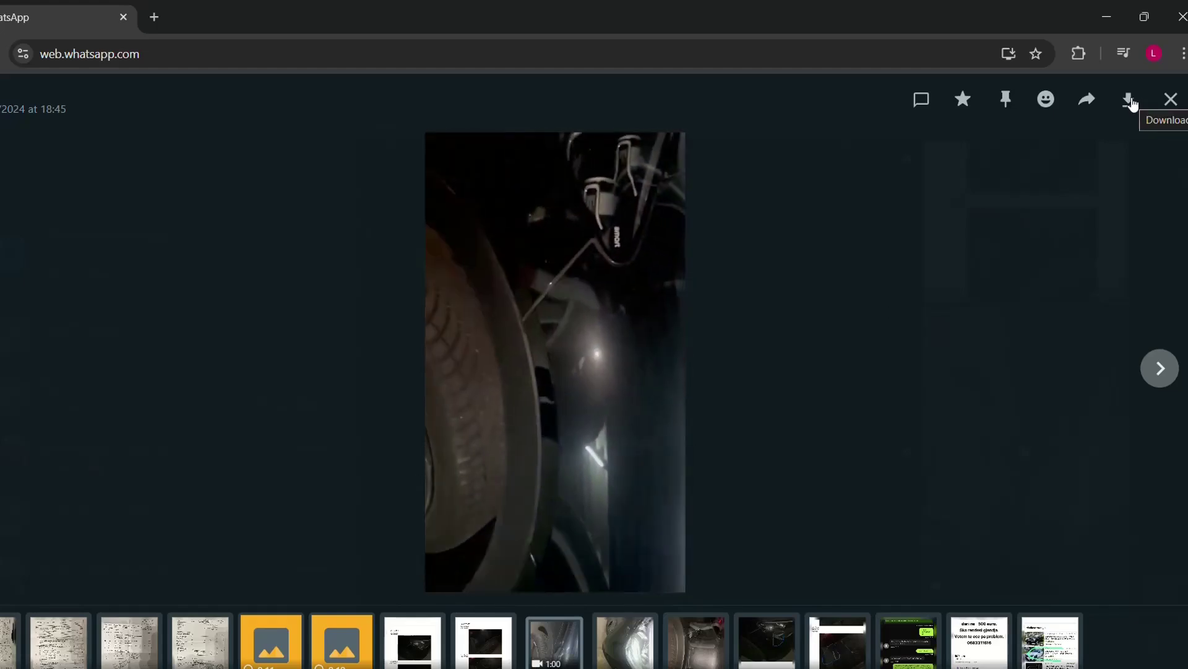
Save the car video as a 10.9 MB MP4 and dismiss Chrome's download notice
left_click(1130, 101)
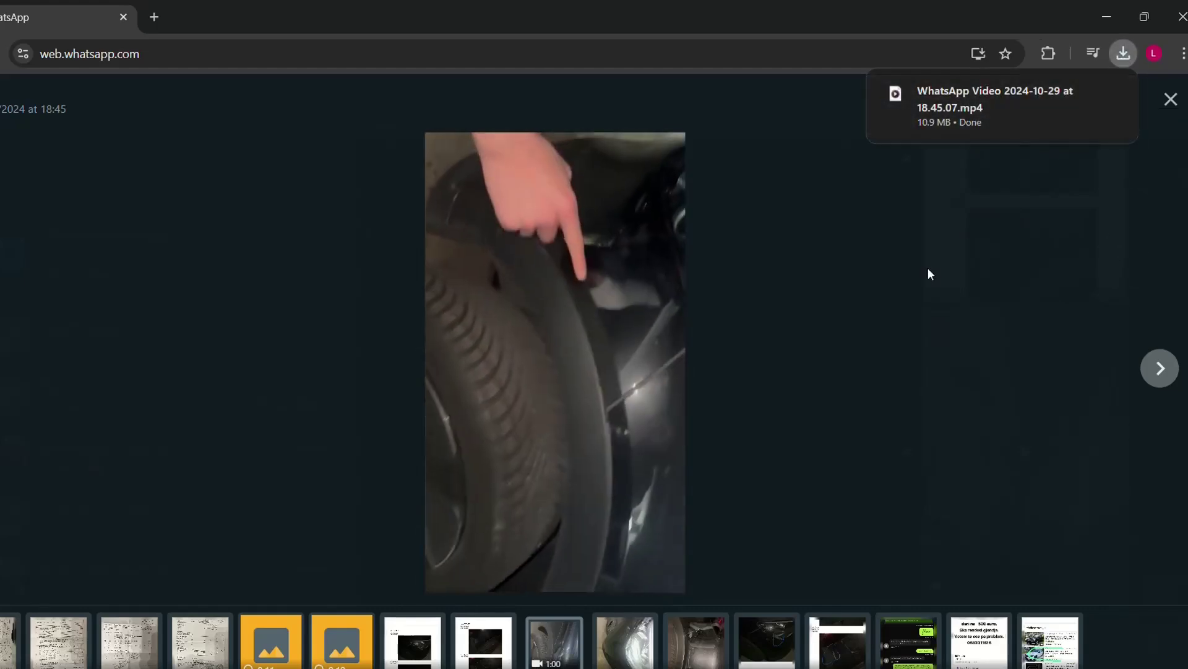
left_click(928, 267)
left_click(1022, 452)
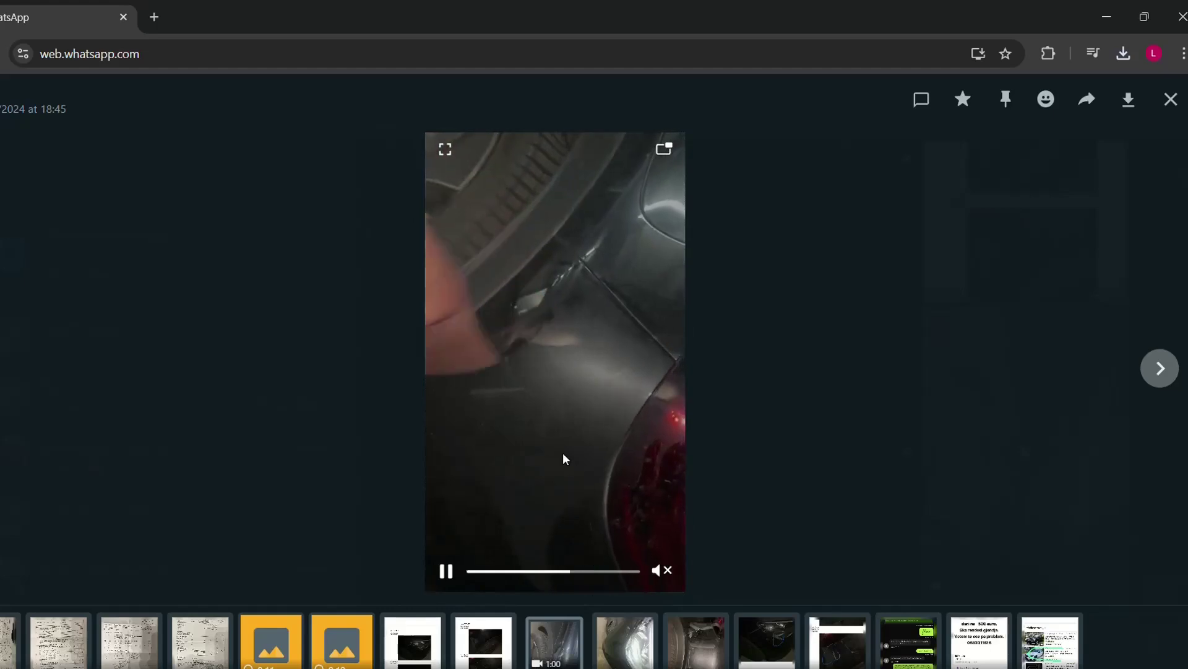